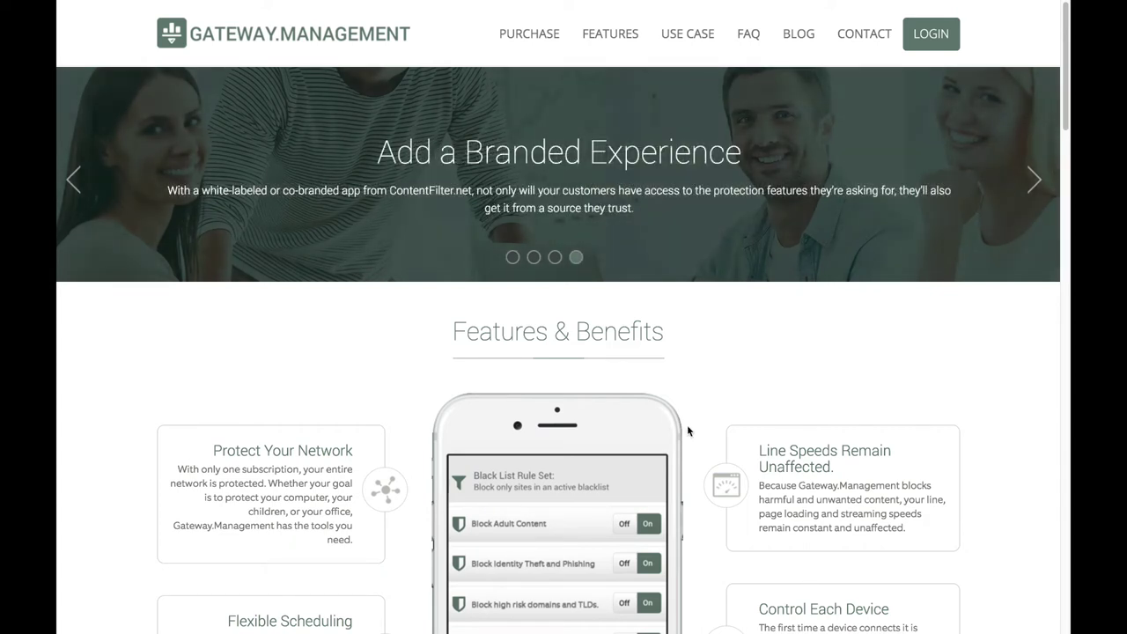
# Step: Look over the Features & Benefits and Pricing sections of the Gateway.Management home page
pyautogui.scroll(-3, 687, 431)
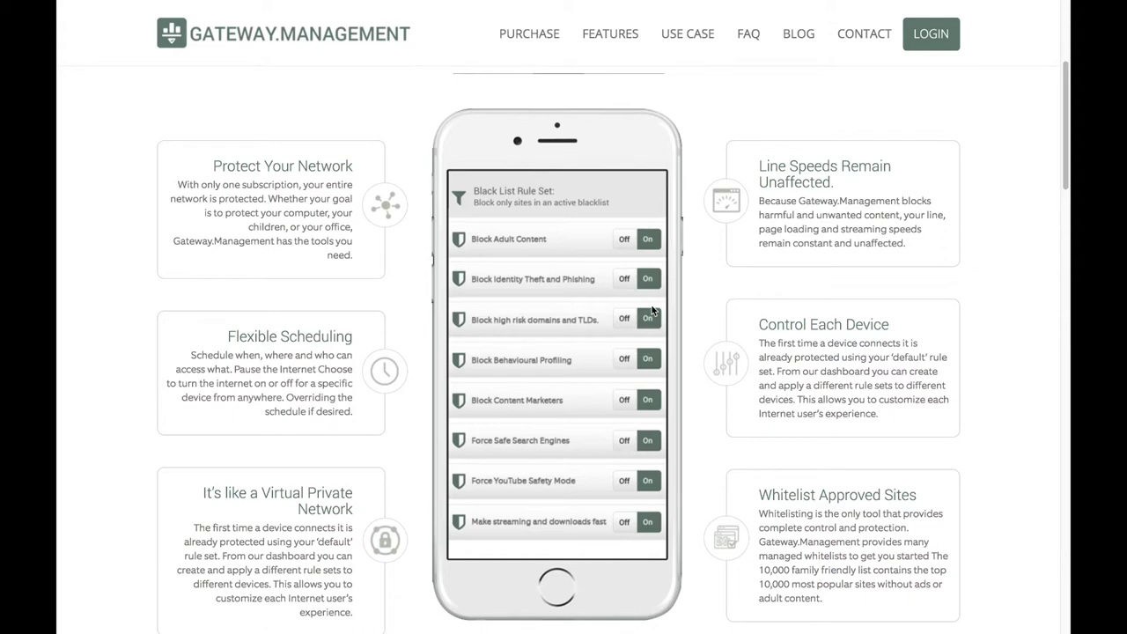
pyautogui.scroll(-5, 652, 308)
pyautogui.moveTo(521, 44)
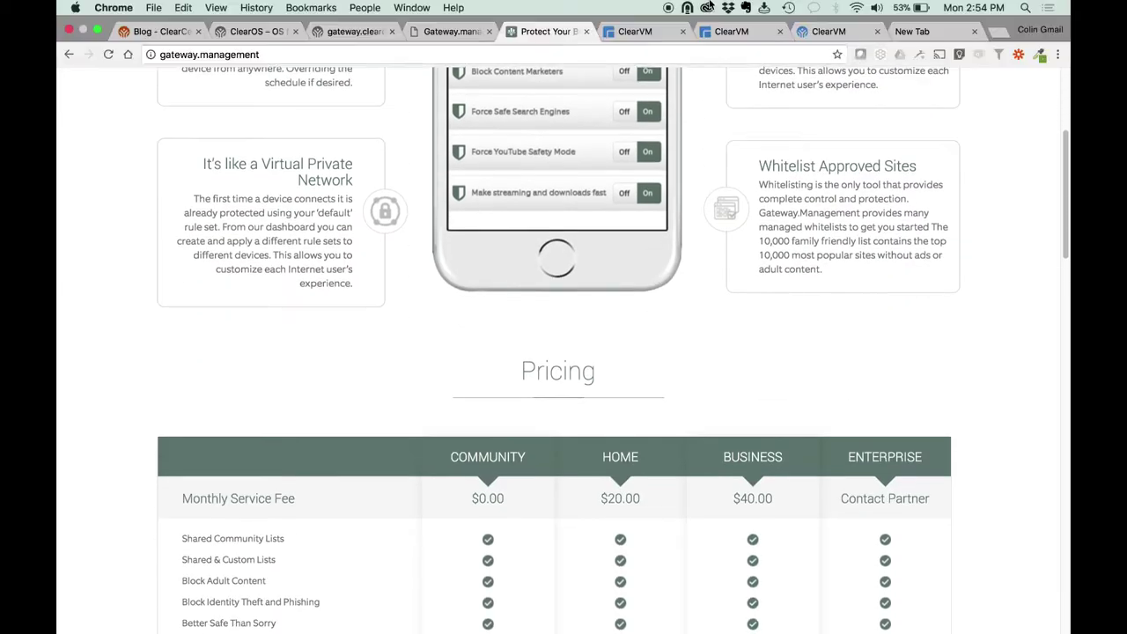
# Step: Switch to the Manage Rule Sets dashboard and view the available rule sets and network locations
pyautogui.click(460, 32)
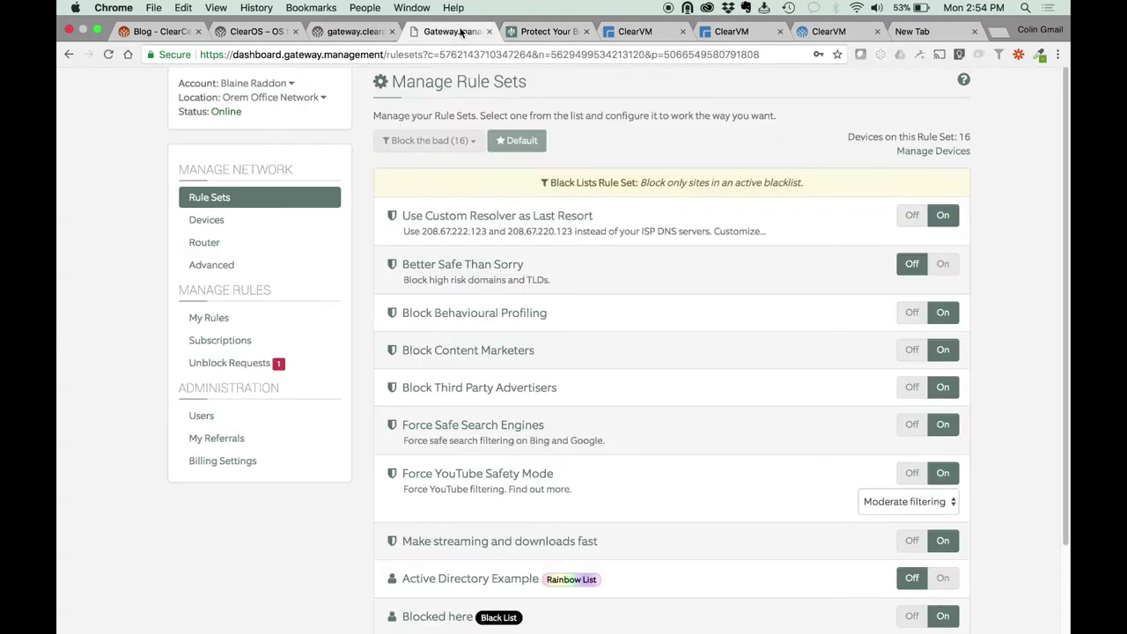
pyautogui.click(472, 143)
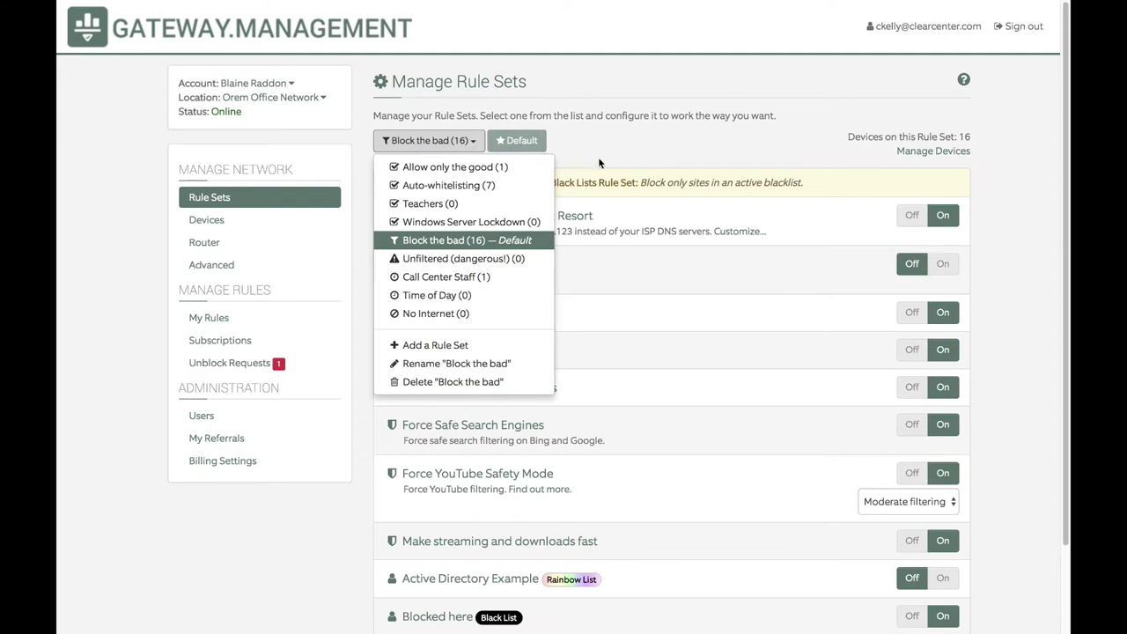
pyautogui.click(715, 173)
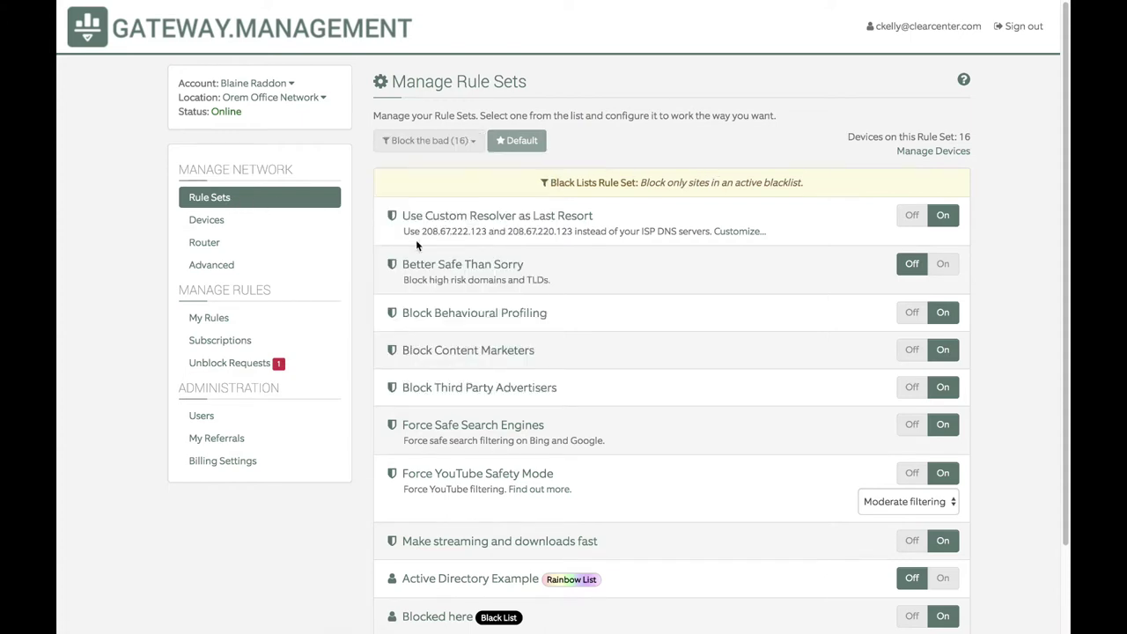
pyautogui.click(278, 99)
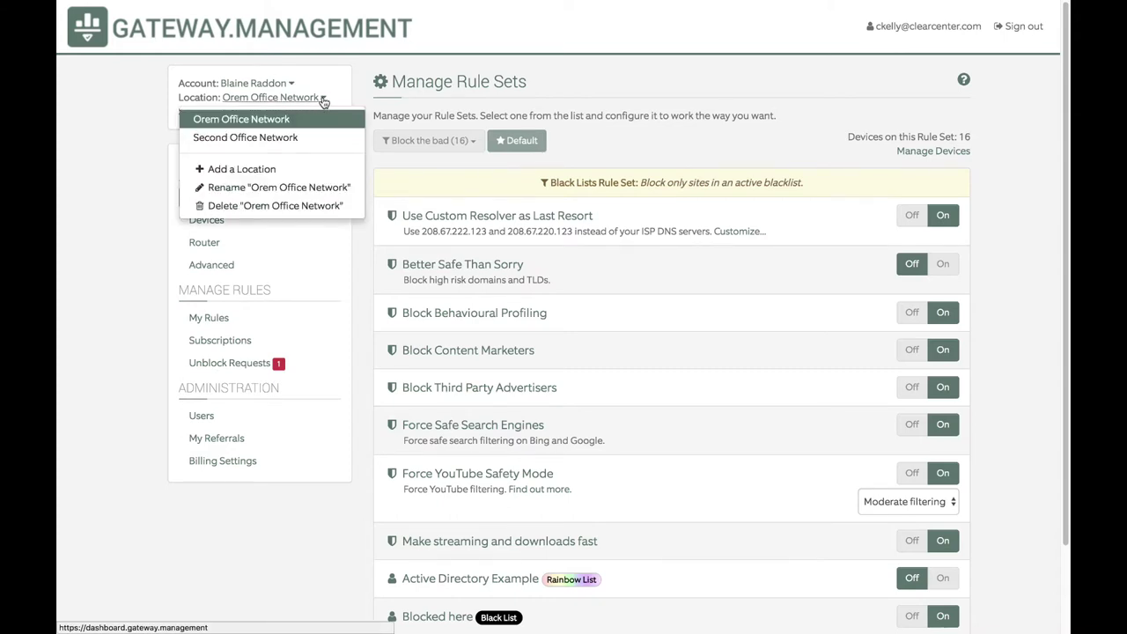
pyautogui.click(323, 99)
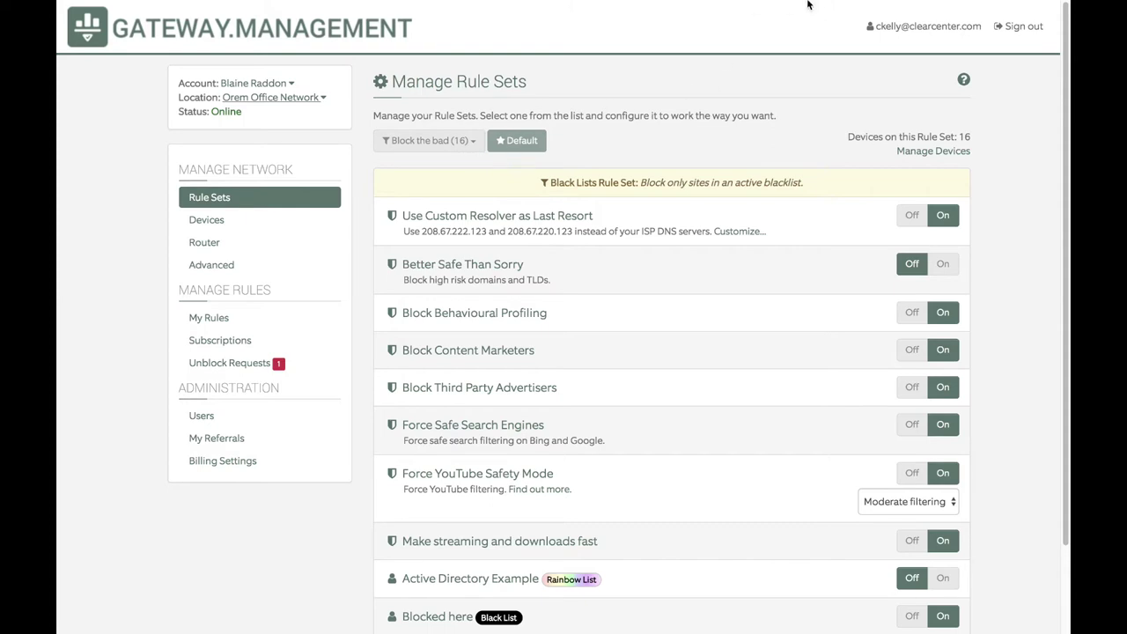
# Step: Visit newyorktimes.com in the empty browser tab and request that the blocked domain be unblocked
pyautogui.moveTo(808, 3)
pyautogui.click(935, 32)
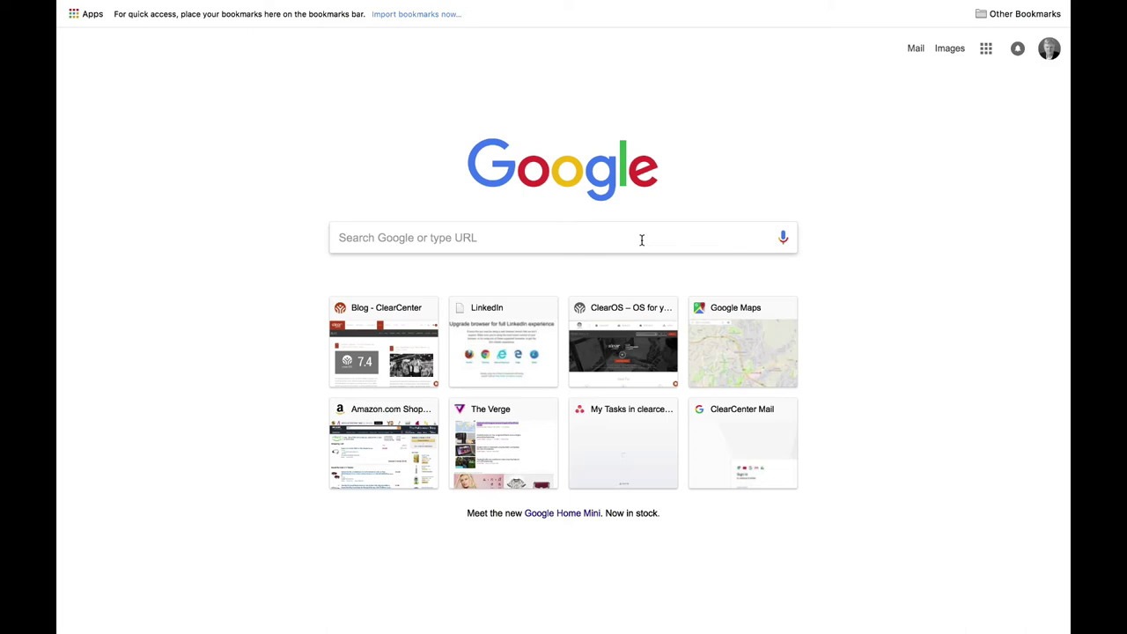
pyautogui.moveTo(449, 59)
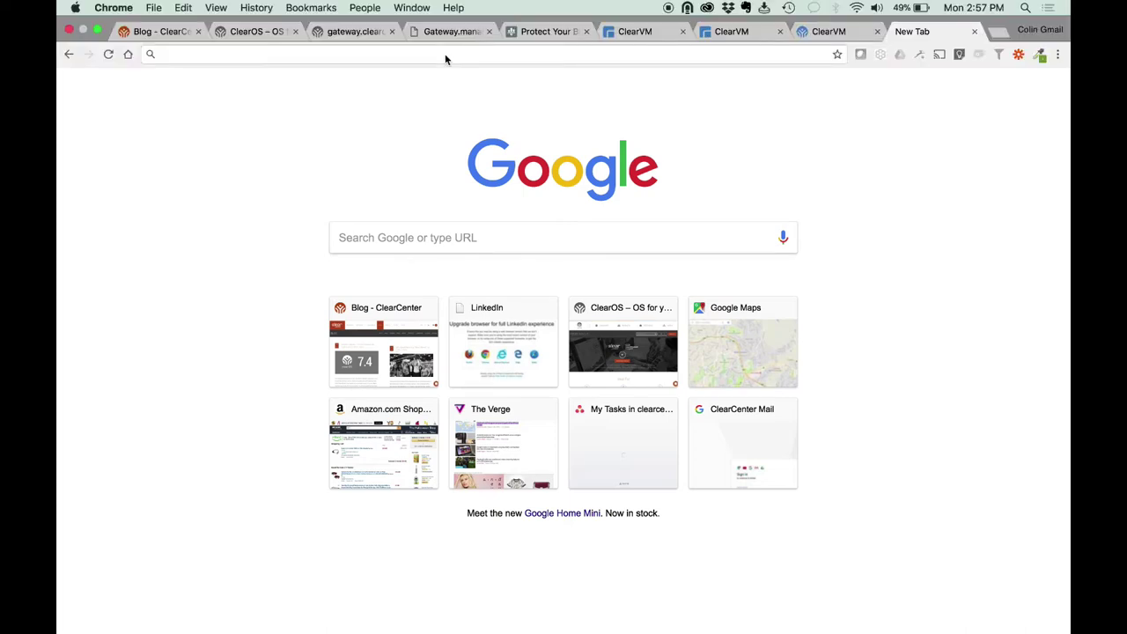
pyautogui.click(441, 55)
pyautogui.write('newyorktimes.com')
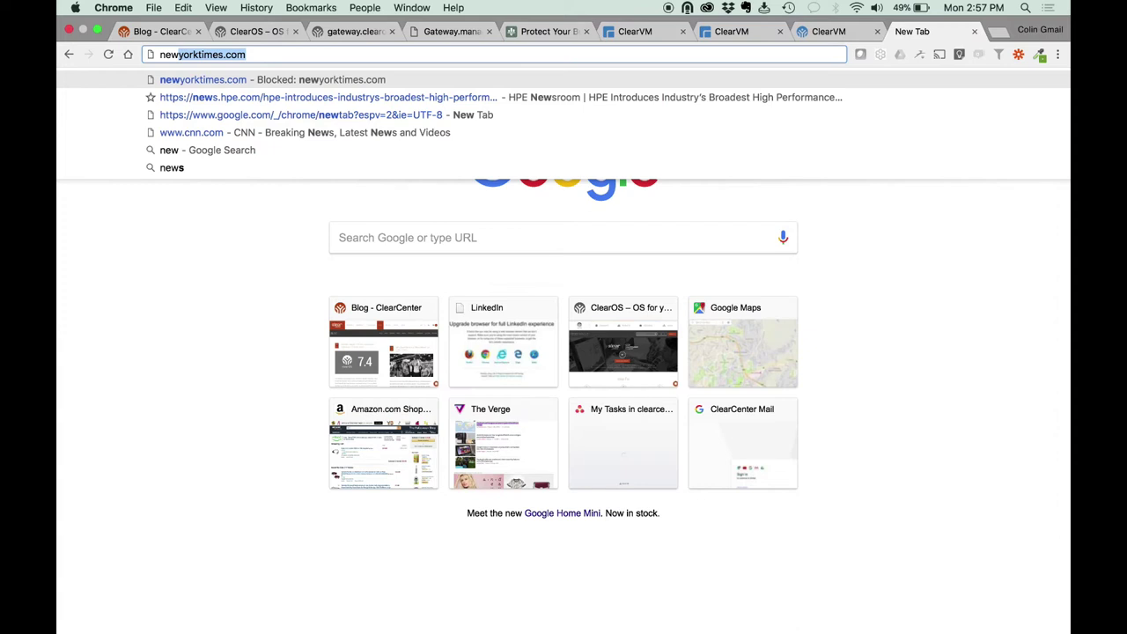
pyautogui.press('Return')
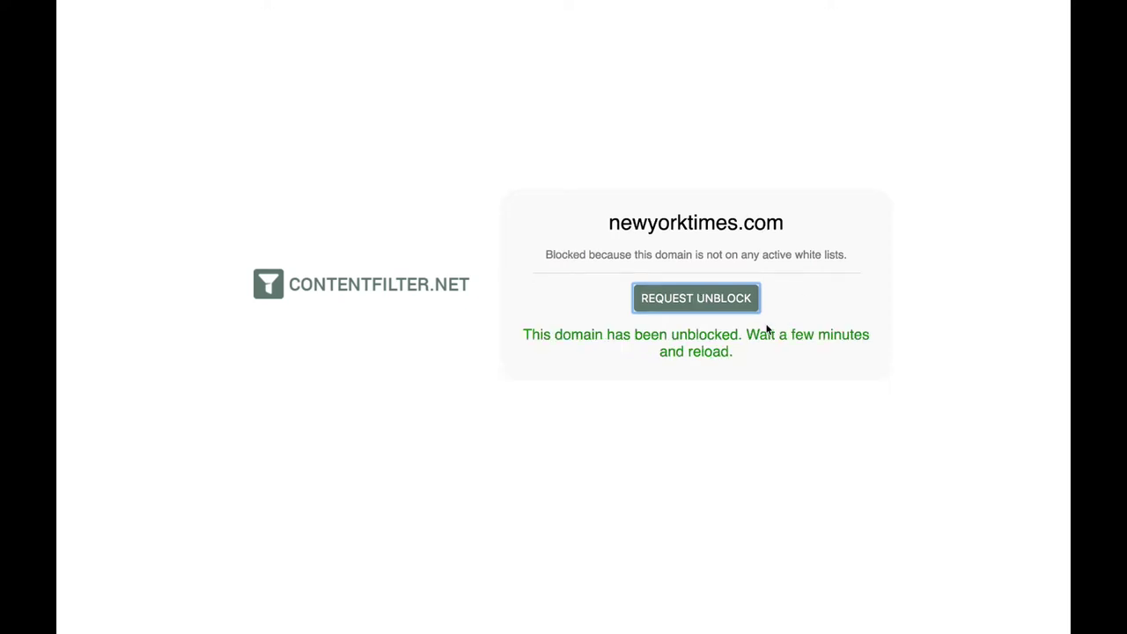
# Step: Return to the dashboard's Unblock Requests list and show the dependencies of the newyorktimes.com request
pyautogui.moveTo(315, 4)
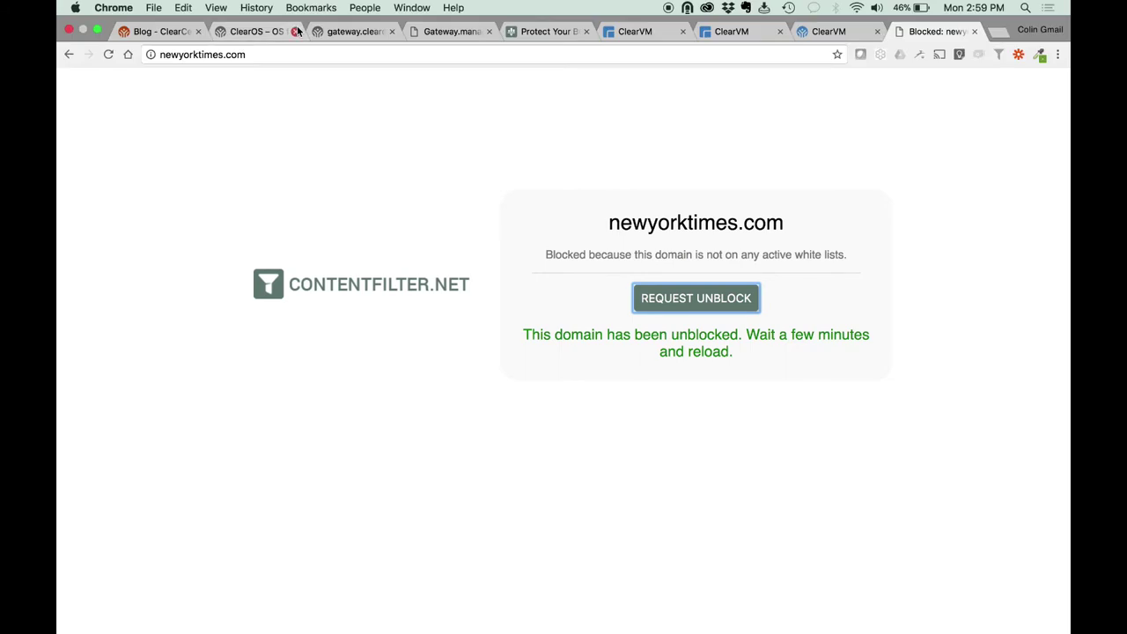
pyautogui.click(447, 33)
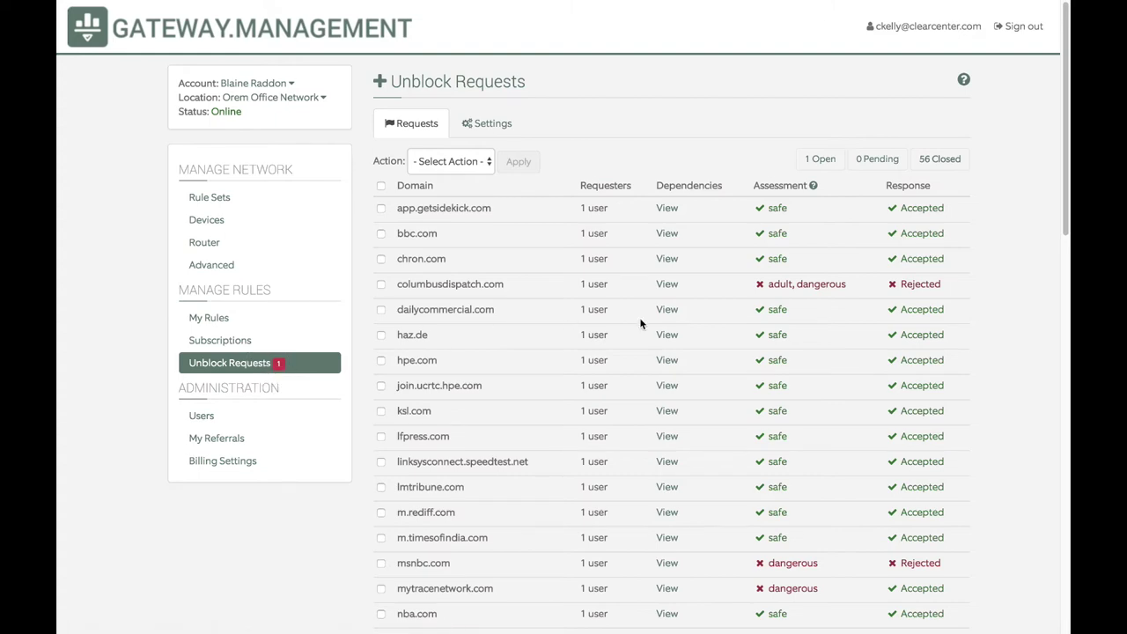
pyautogui.scroll(-3, 731, 396)
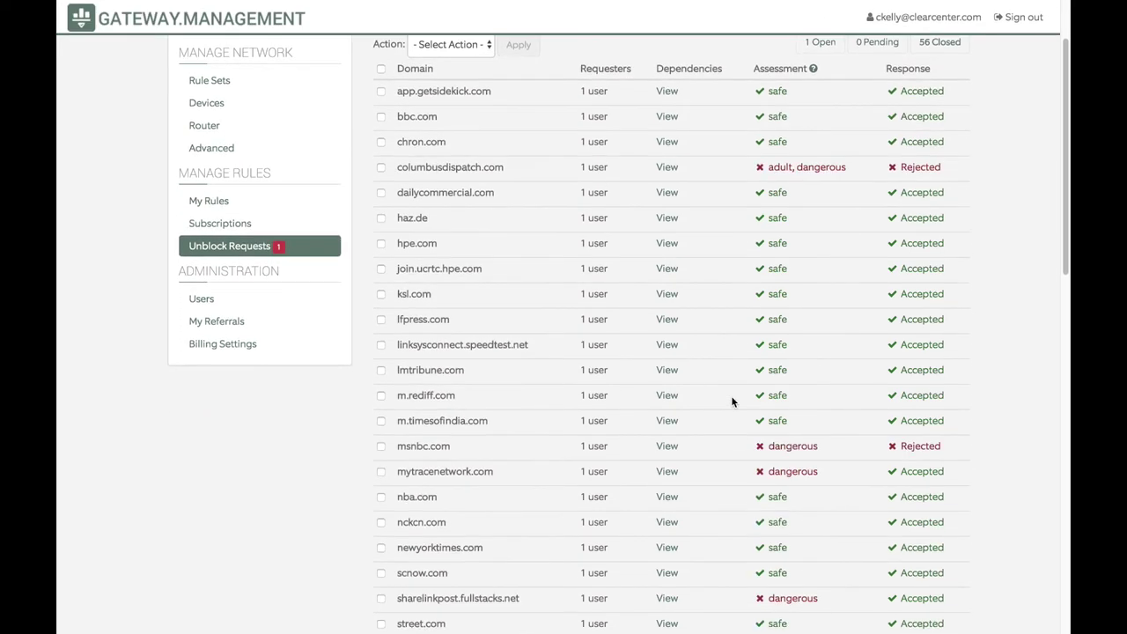
pyautogui.scroll(-3, 731, 401)
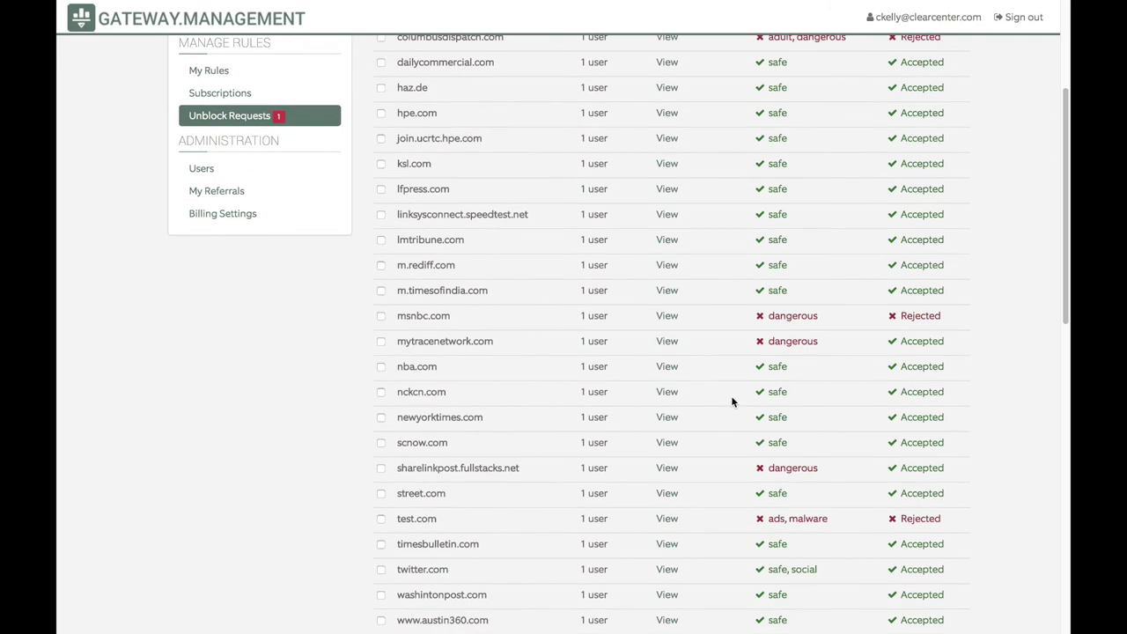
pyautogui.click(668, 419)
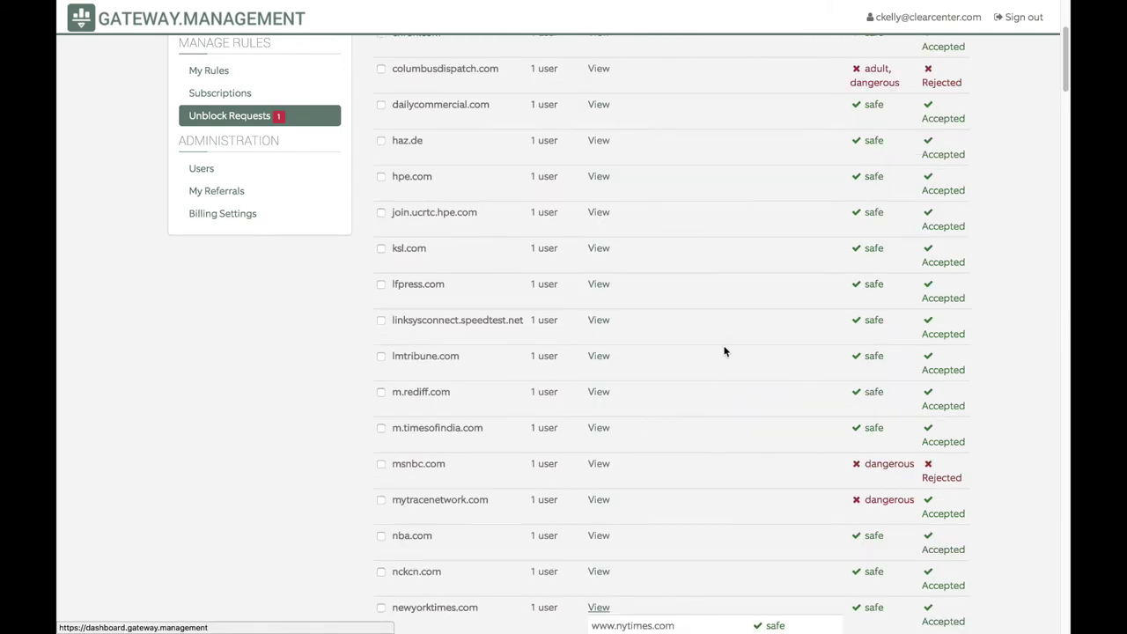
# Step: Examine the safety assessments of the individual domains that newyorktimes.com depends on
pyautogui.scroll(1, 715, 338)
pyautogui.scroll(-12, 716, 338)
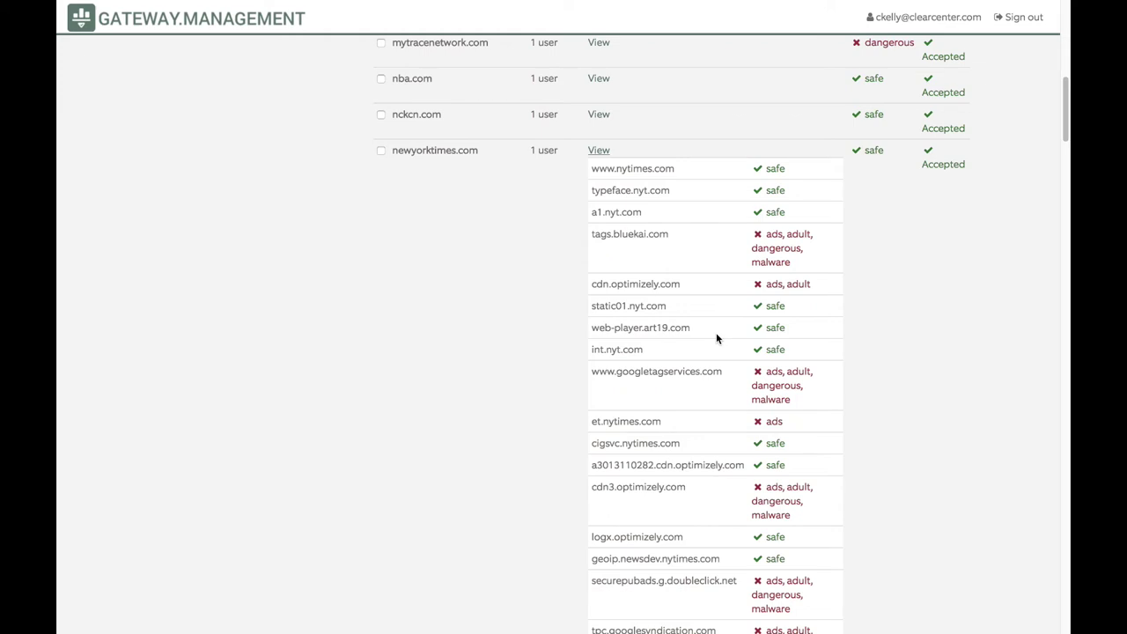
pyautogui.scroll(-2, 716, 338)
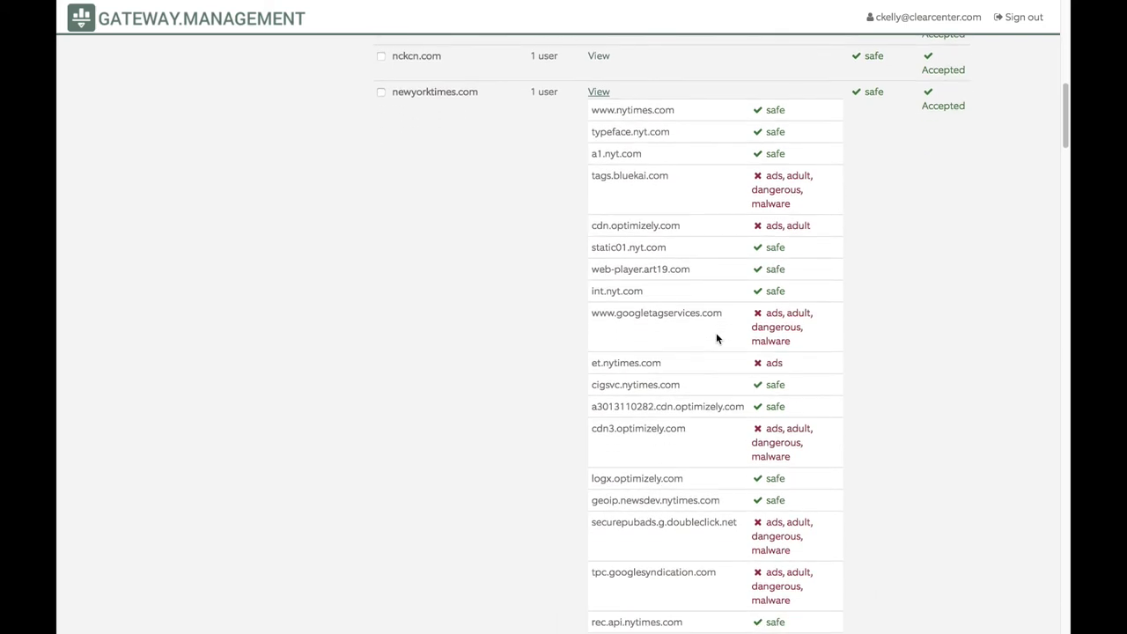
pyautogui.scroll(-2, 715, 338)
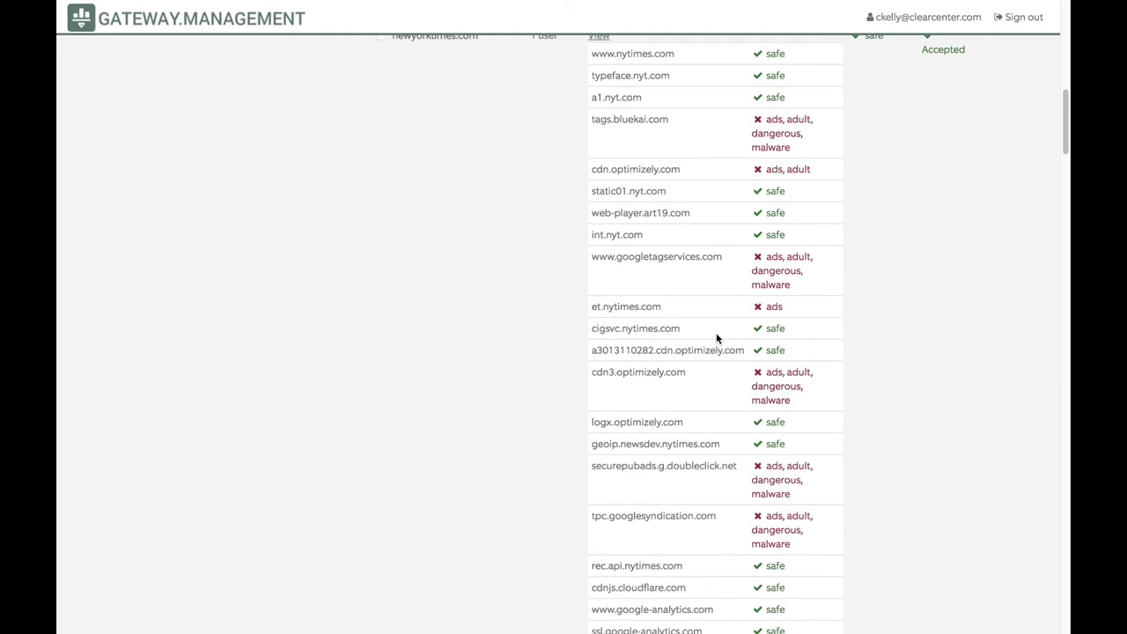
pyautogui.scroll(-4, 715, 338)
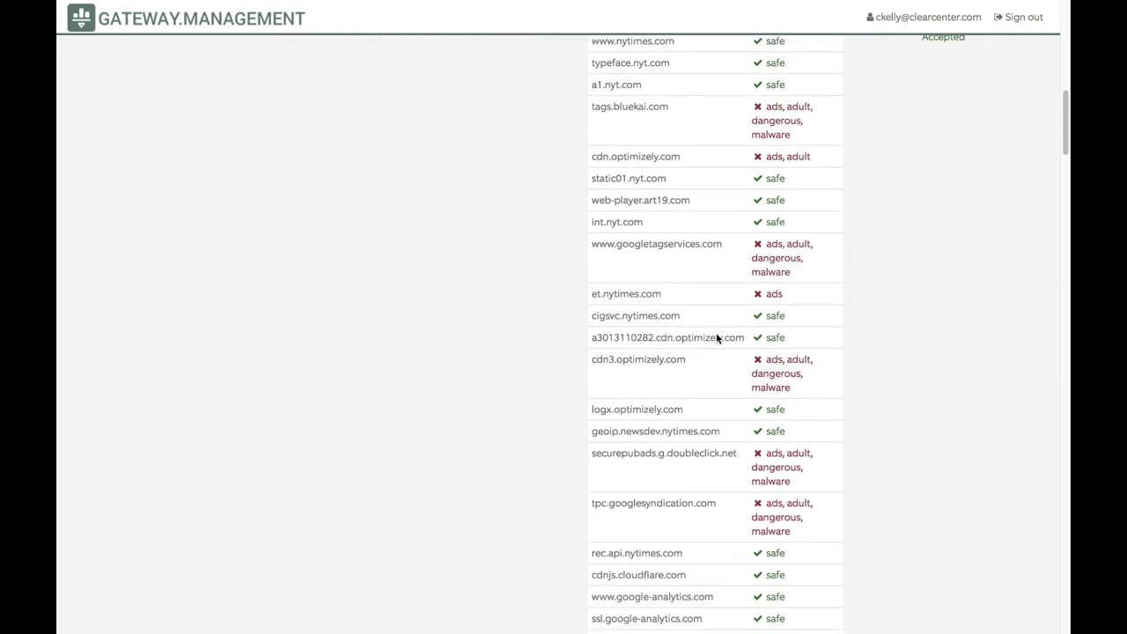
pyautogui.scroll(-5, 716, 338)
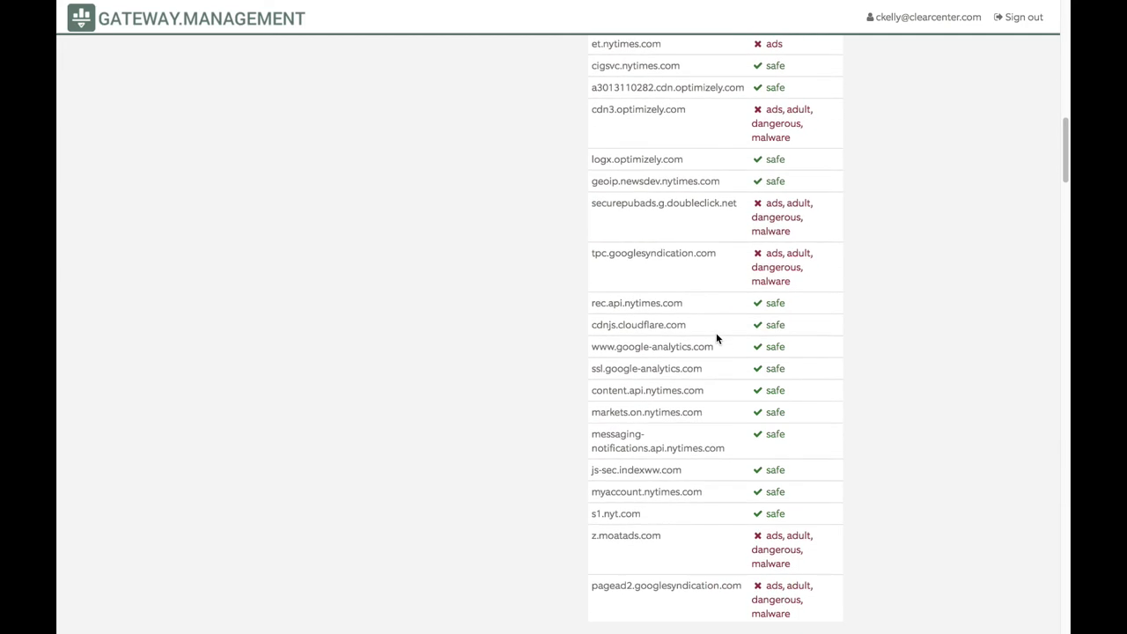
pyautogui.scroll(-7, 716, 336)
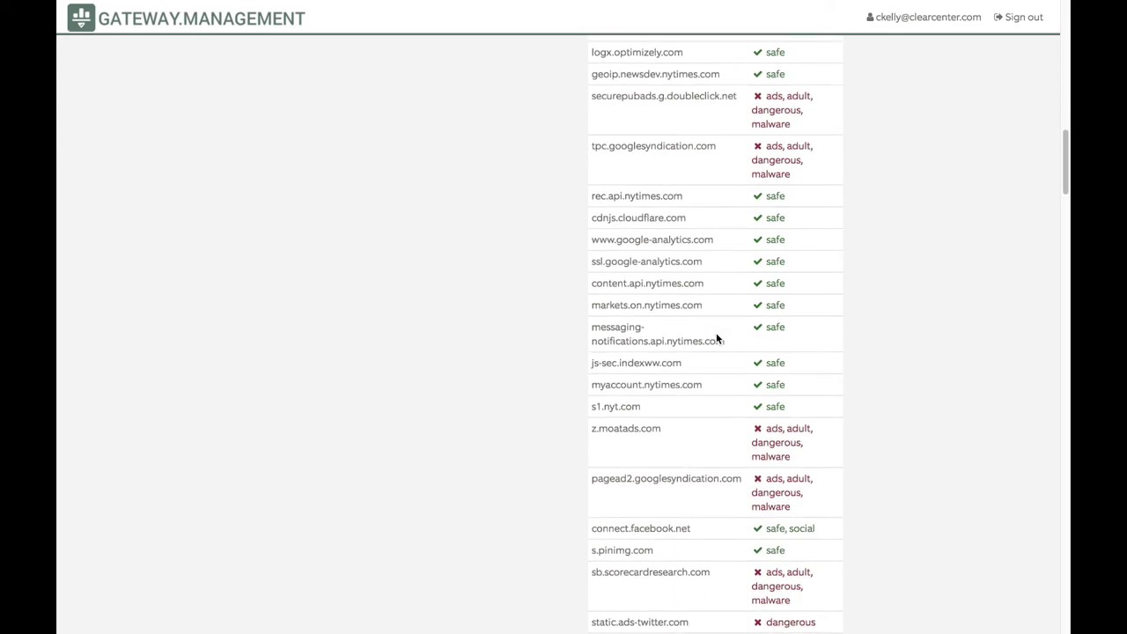
pyautogui.scroll(-8, 716, 338)
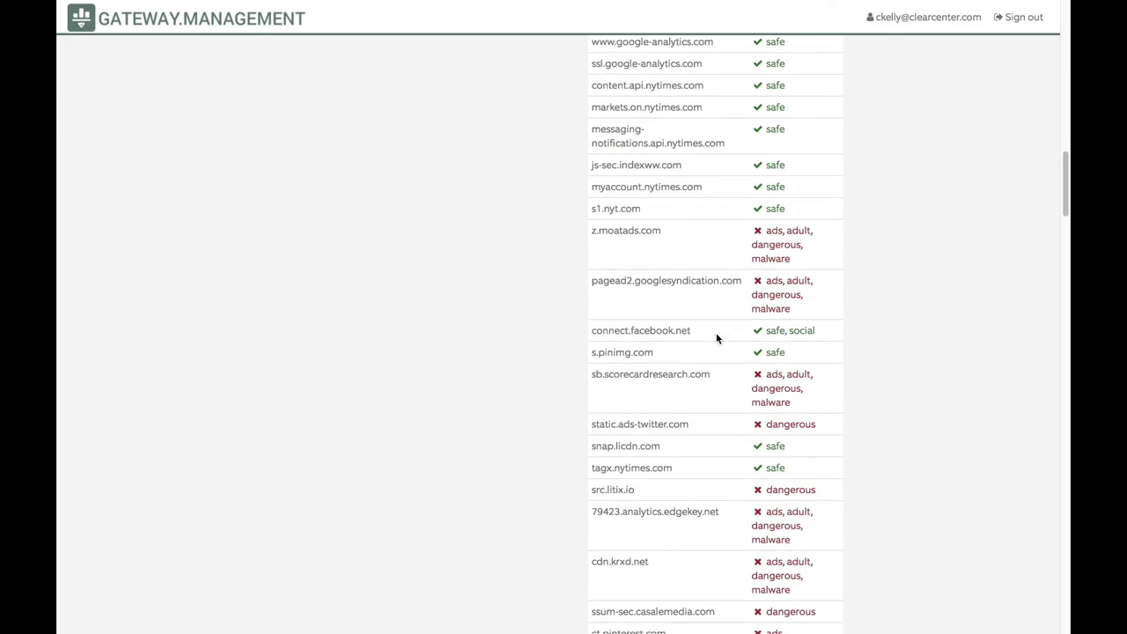
# Step: Go back to the blocked newyorktimes.com page and reload it
pyautogui.moveTo(958, 5)
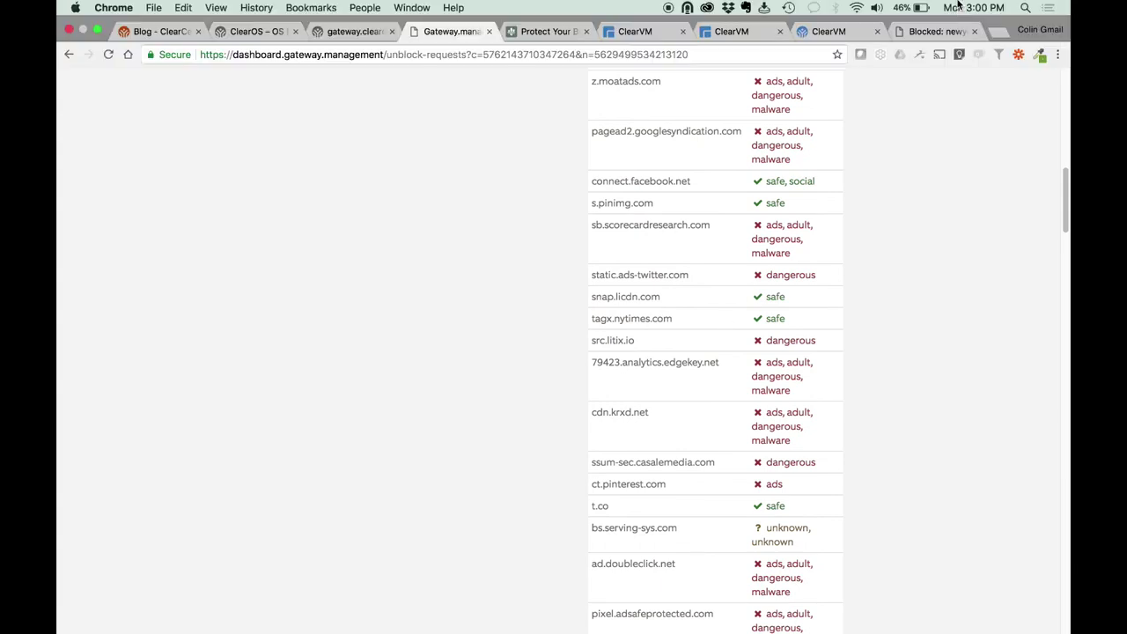
pyautogui.click(943, 35)
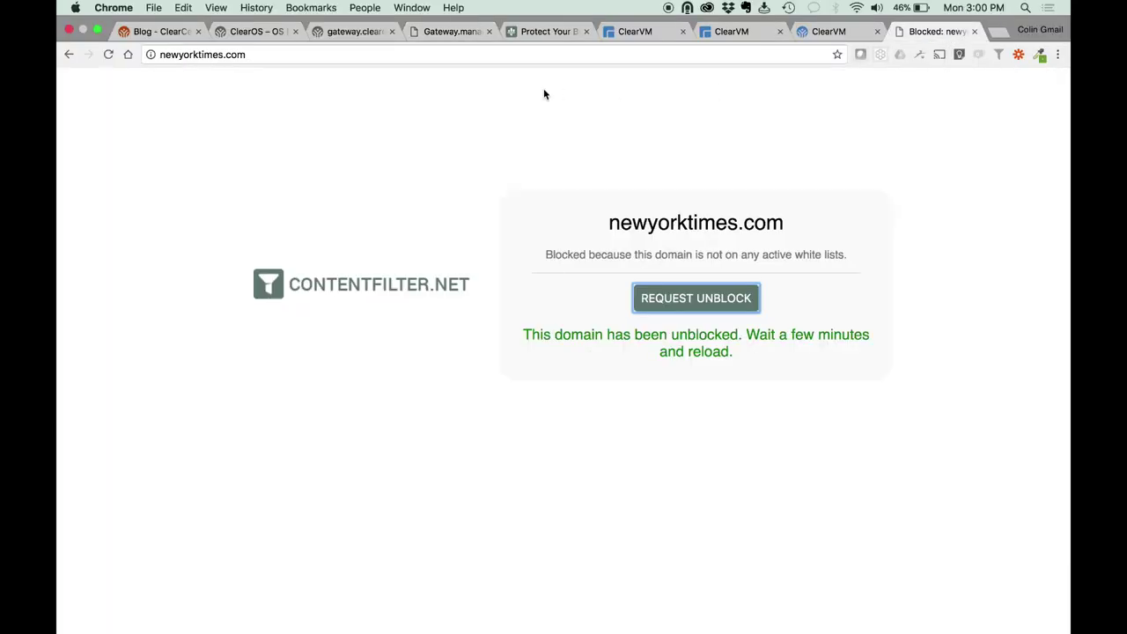
pyautogui.moveTo(209, 4)
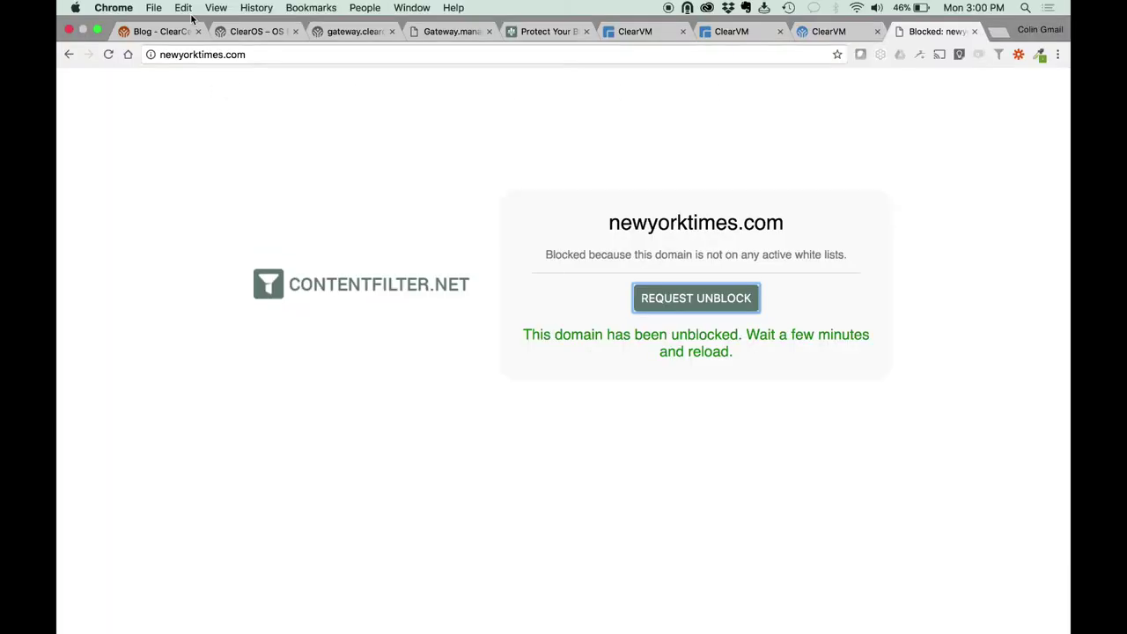
pyautogui.click(110, 54)
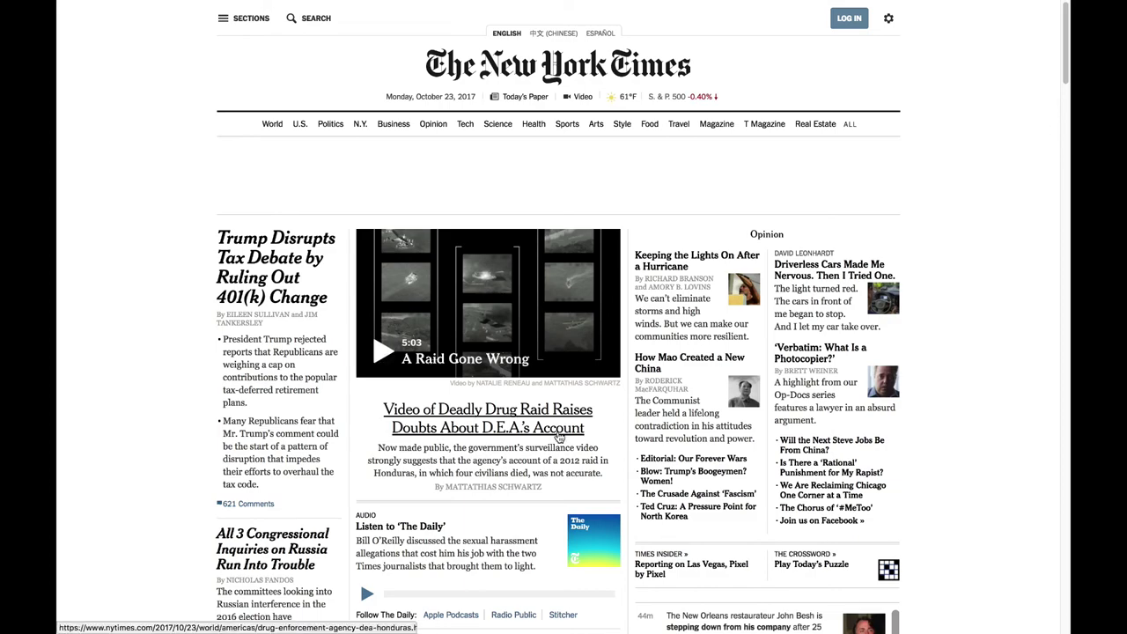
# Step: Look through the New York Times front page's content and go back to its beginning
pyautogui.scroll(-5, 559, 438)
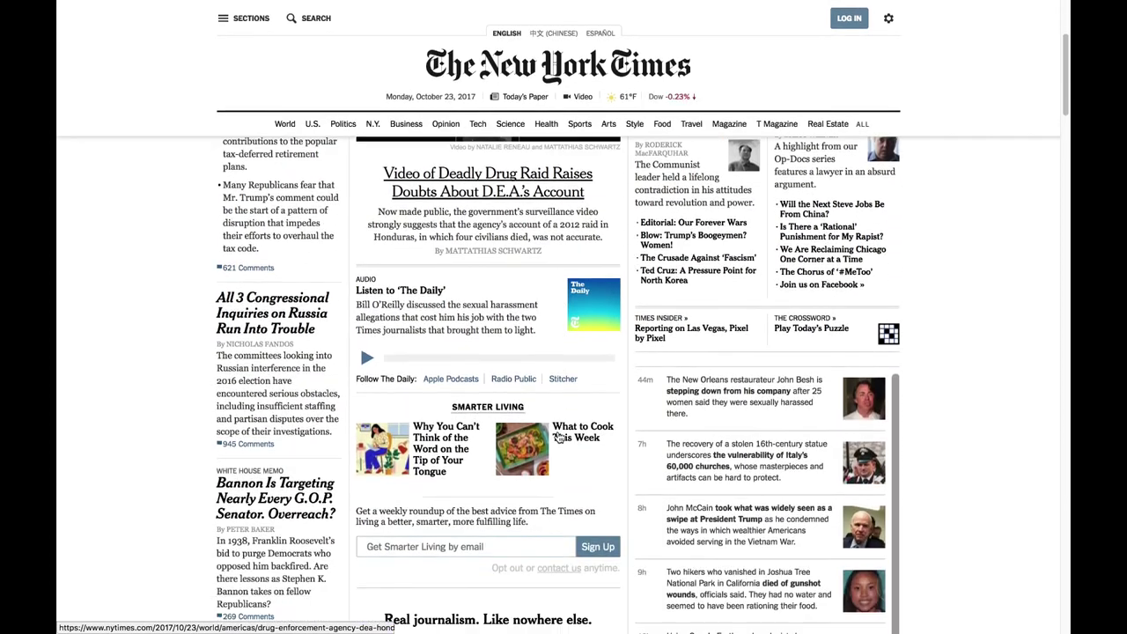
pyautogui.scroll(-2, 559, 438)
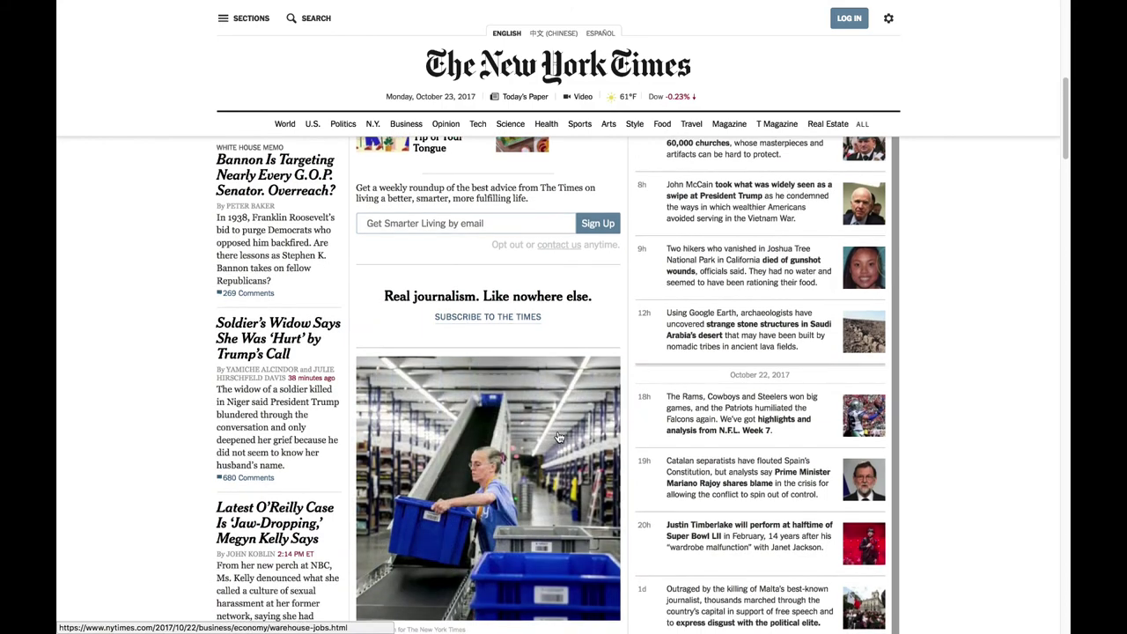
pyautogui.scroll(-4, 557, 437)
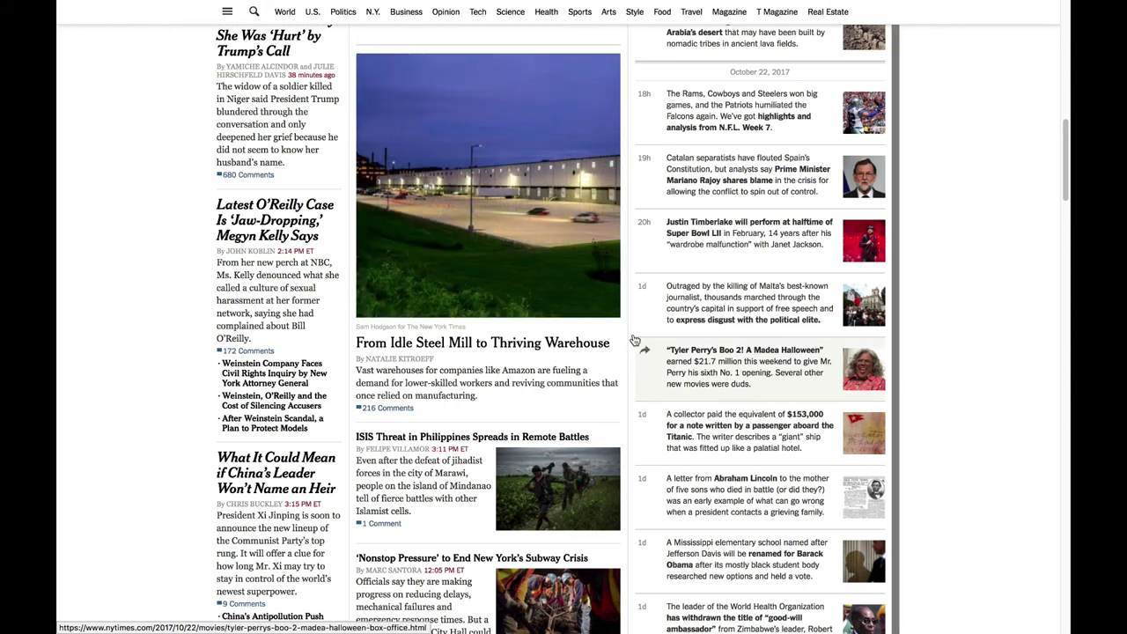
pyautogui.scroll(-3, 630, 328)
pyautogui.scroll(5, 630, 328)
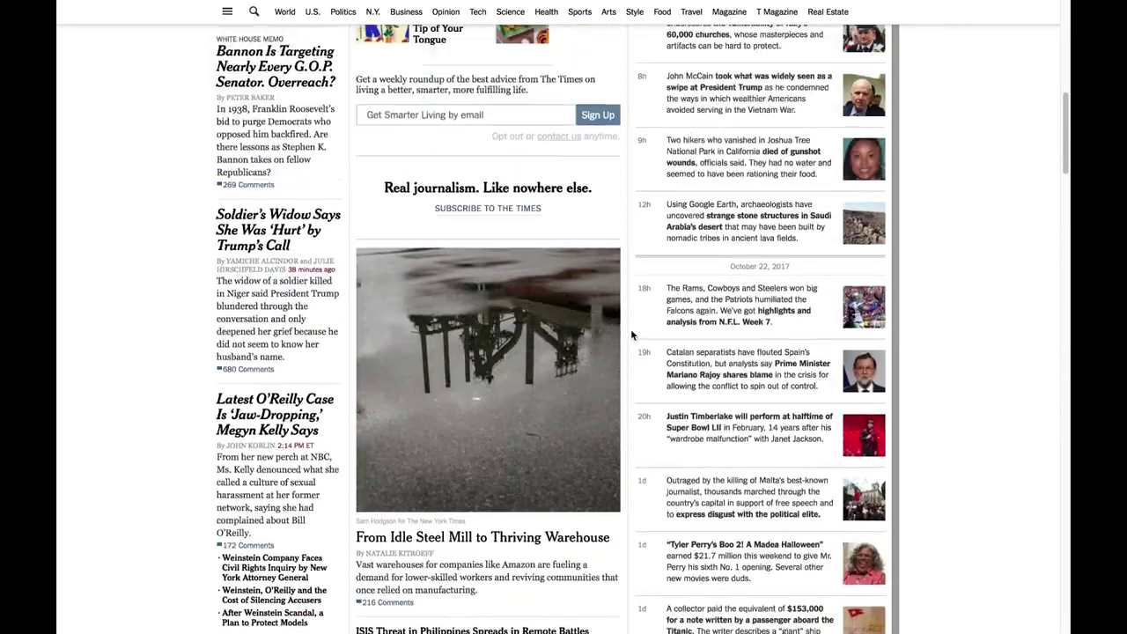
pyautogui.scroll(10, 630, 328)
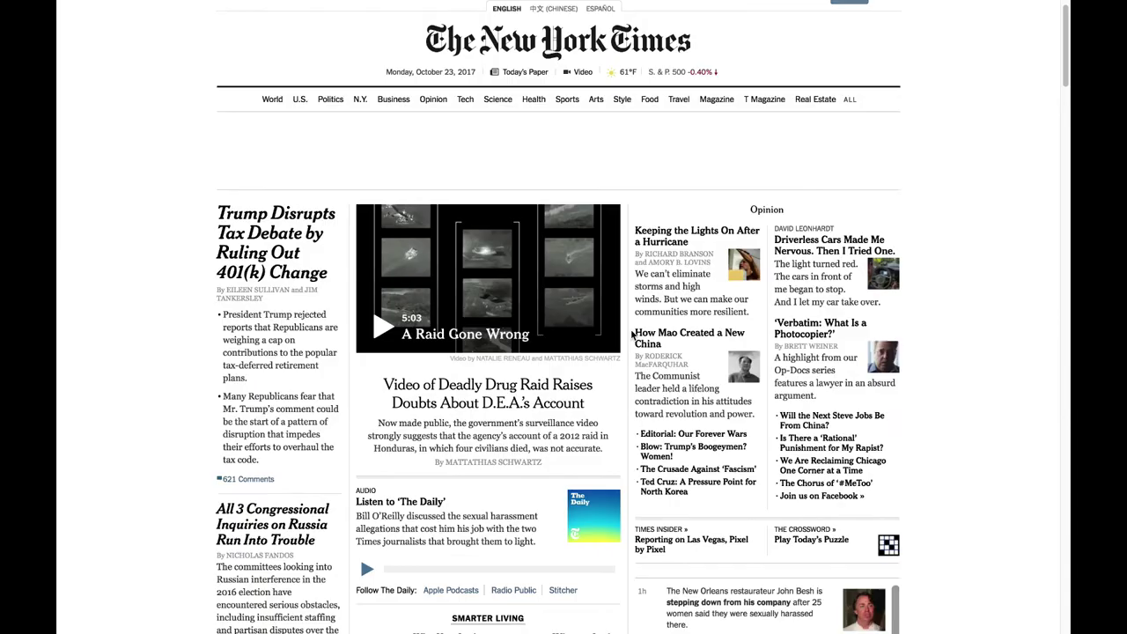
pyautogui.scroll(1, 632, 333)
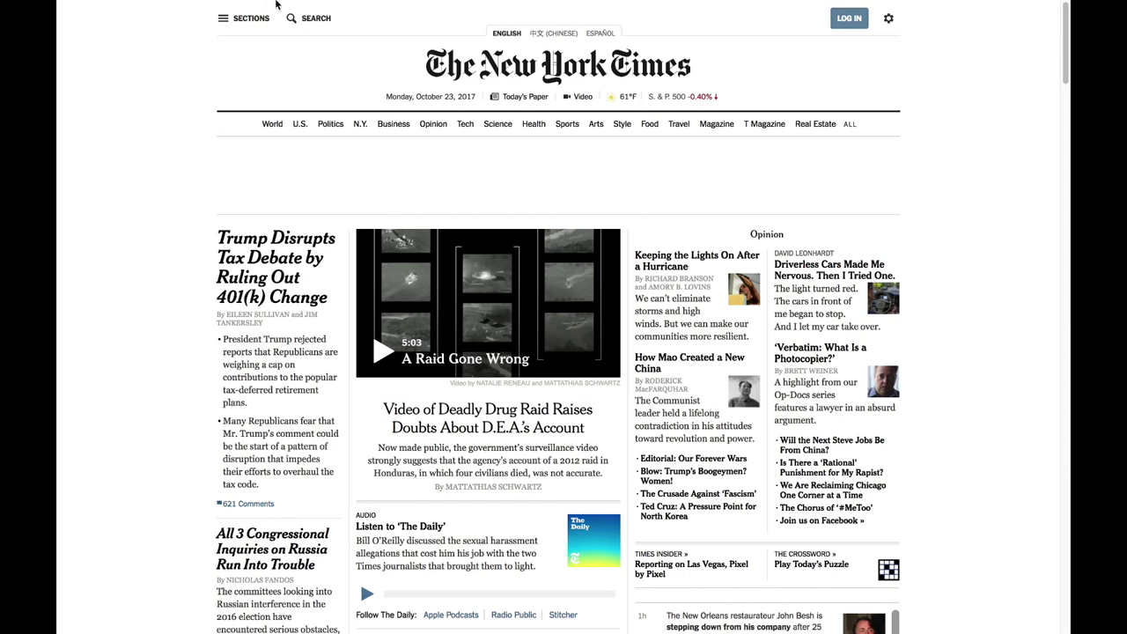
# Step: Return to the dashboard's Unblock Requests list and collapse the newyorktimes.com dependencies
pyautogui.moveTo(275, 5)
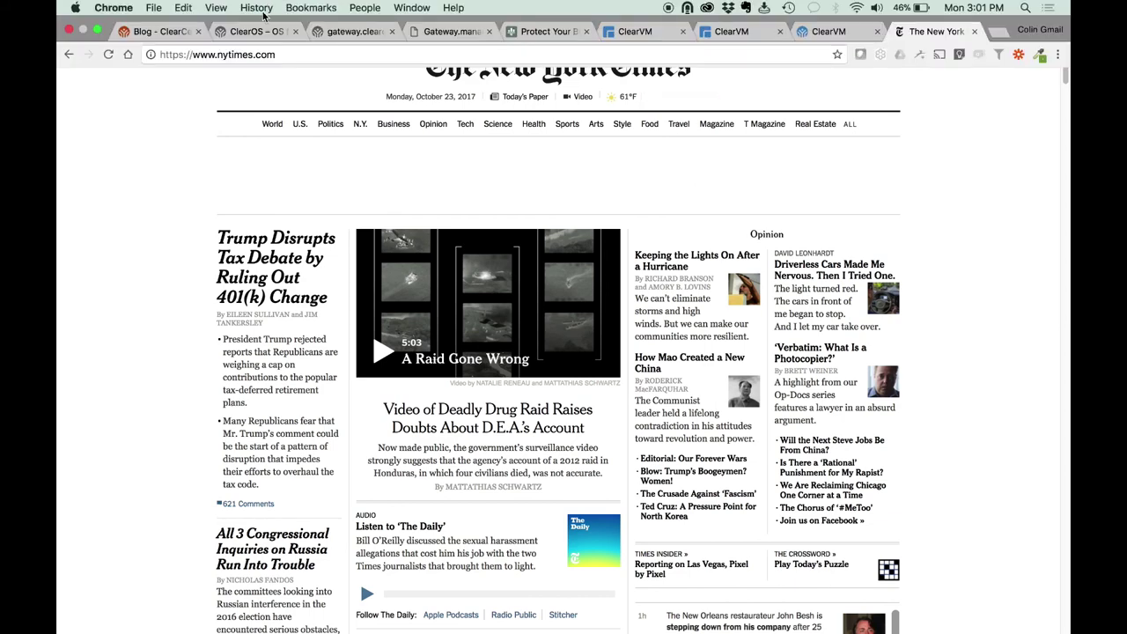
pyautogui.click(446, 34)
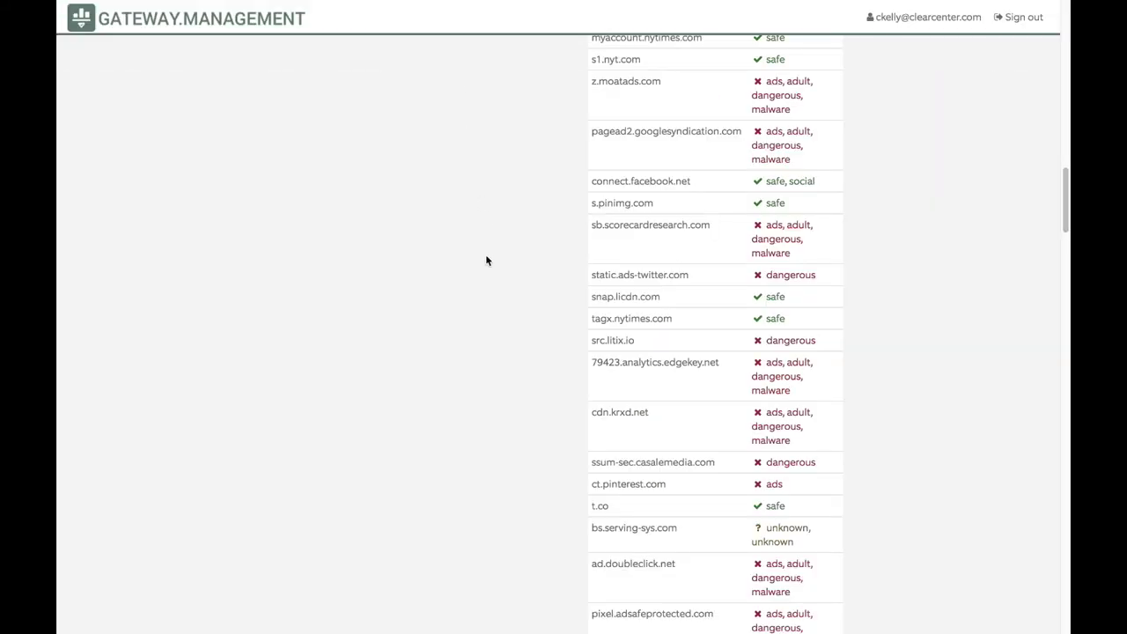
pyautogui.scroll(-3, 485, 256)
pyautogui.scroll(7, 485, 256)
pyautogui.scroll(5, 485, 259)
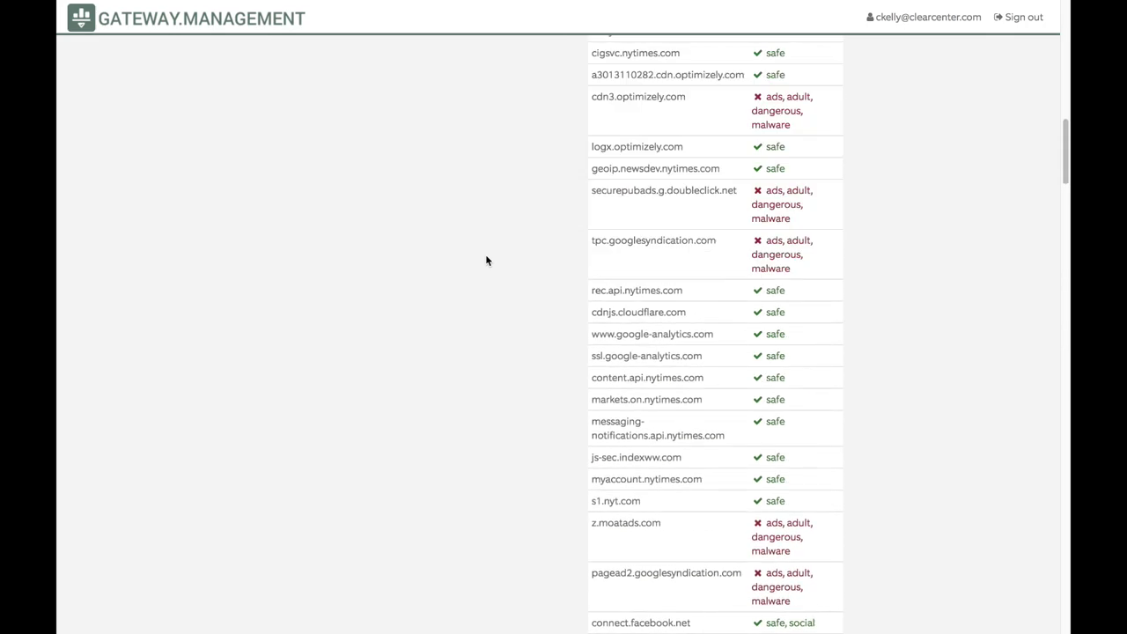
pyautogui.scroll(5, 486, 260)
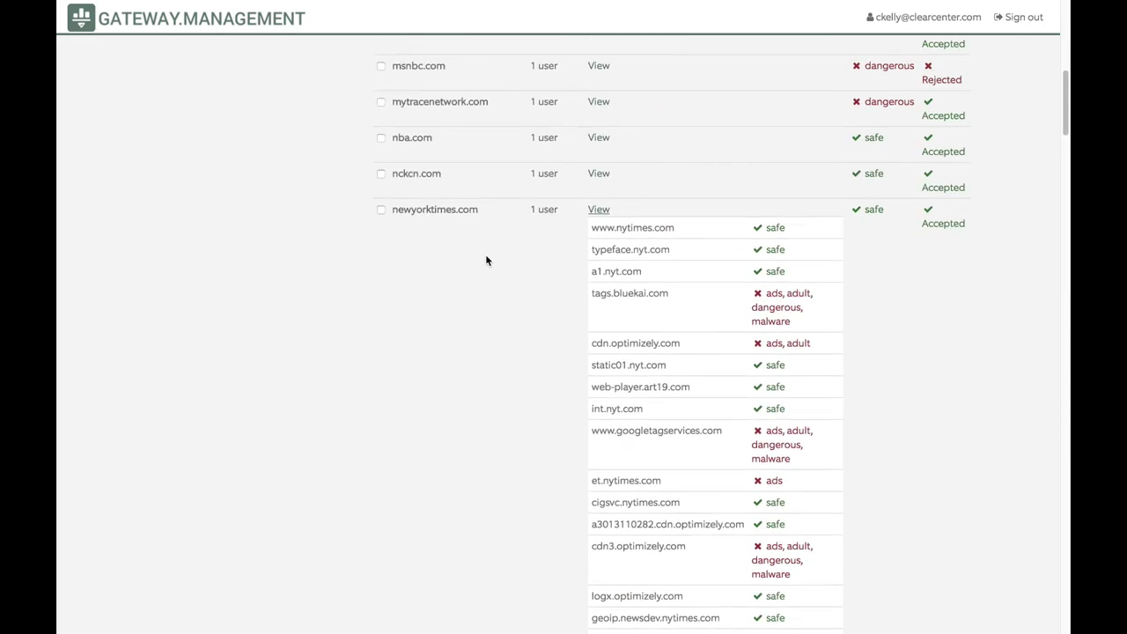
pyautogui.click(598, 295)
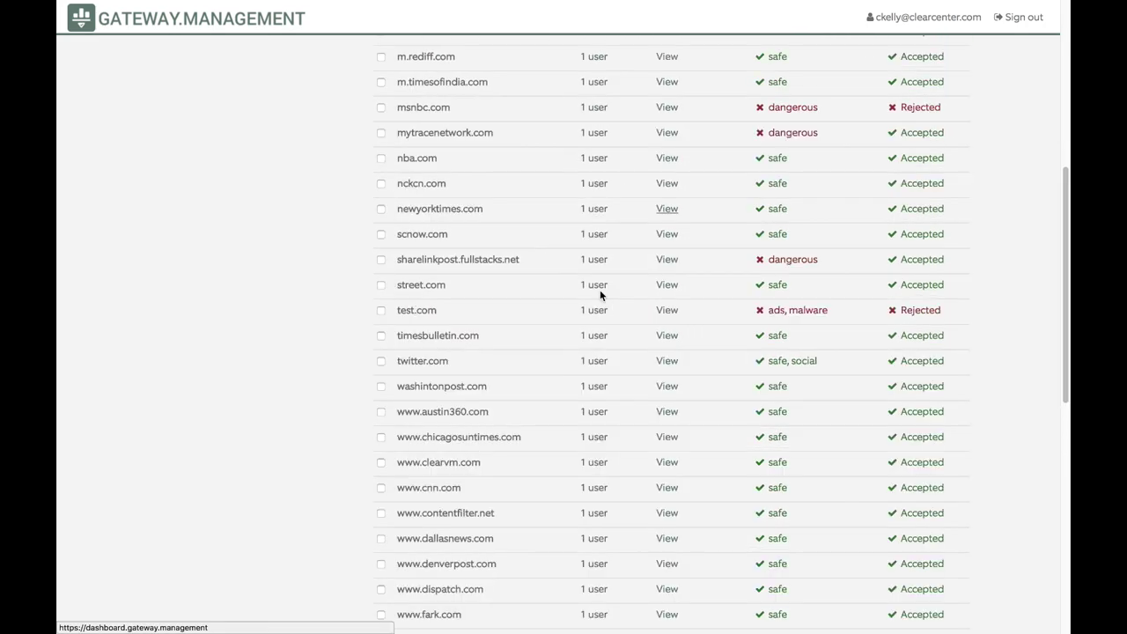